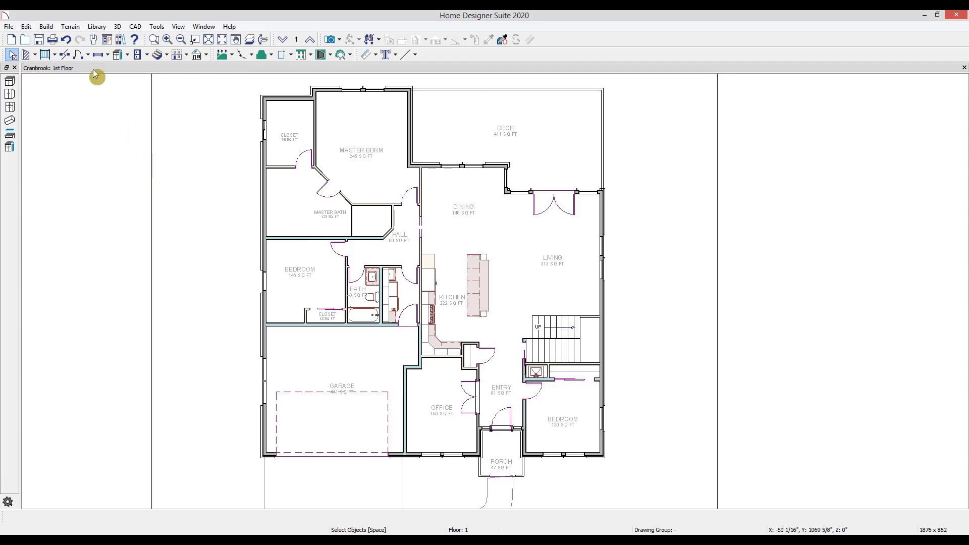
Start a walkthrough path in the front yard, curving it up toward the porch walkway
{"action": "left_click", "coordinate": [117, 26]}
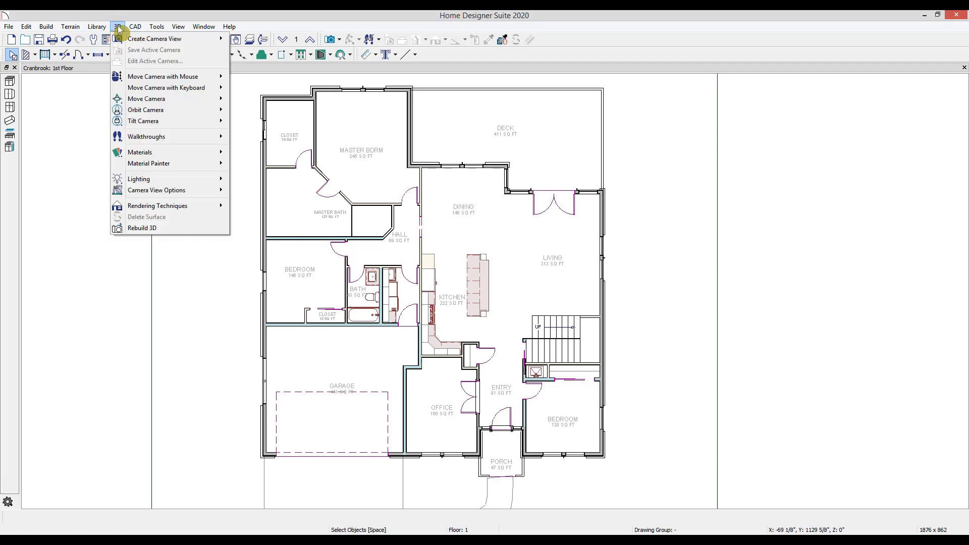
{"action": "mouse_move", "coordinate": [169, 138]}
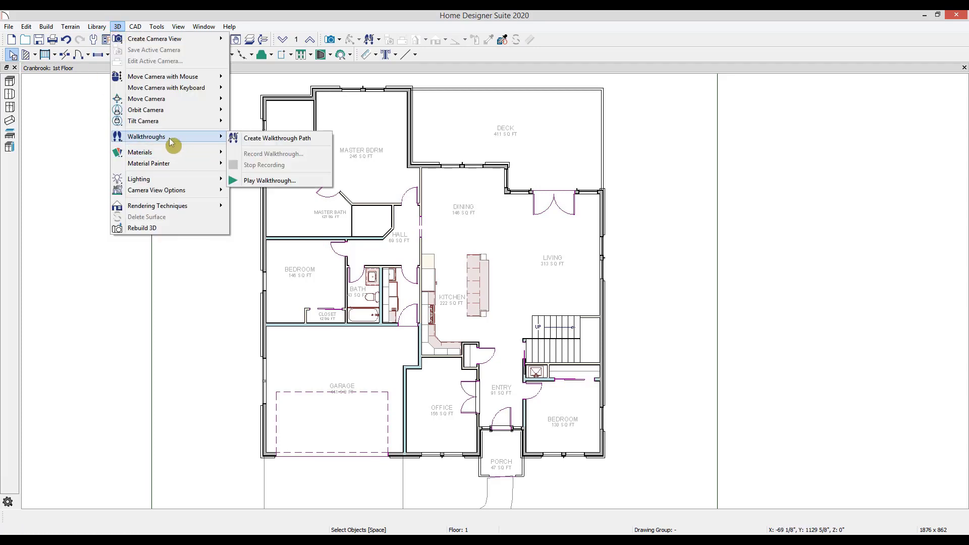
{"action": "left_click", "coordinate": [278, 142]}
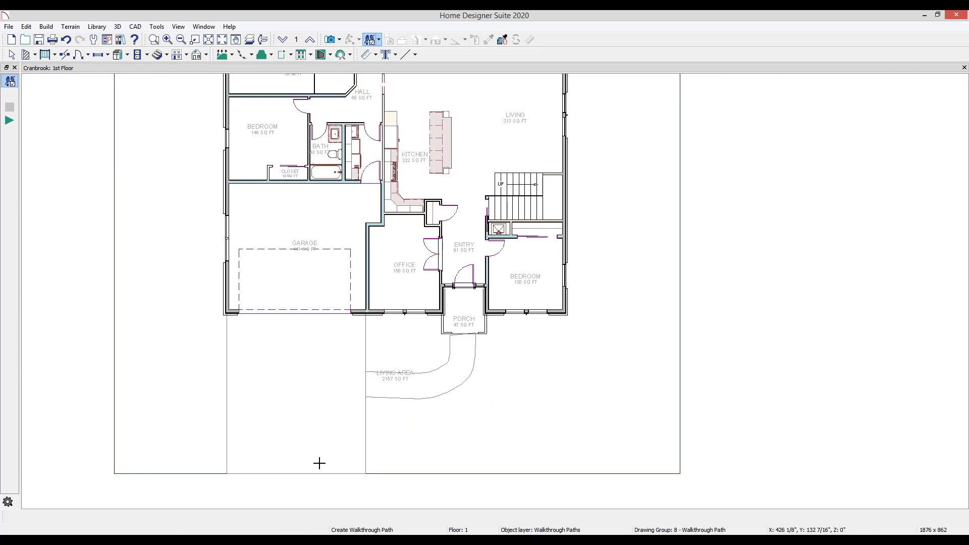
{"action": "left_click_drag", "start_coordinate": [320, 460], "coordinate": [351, 429]}
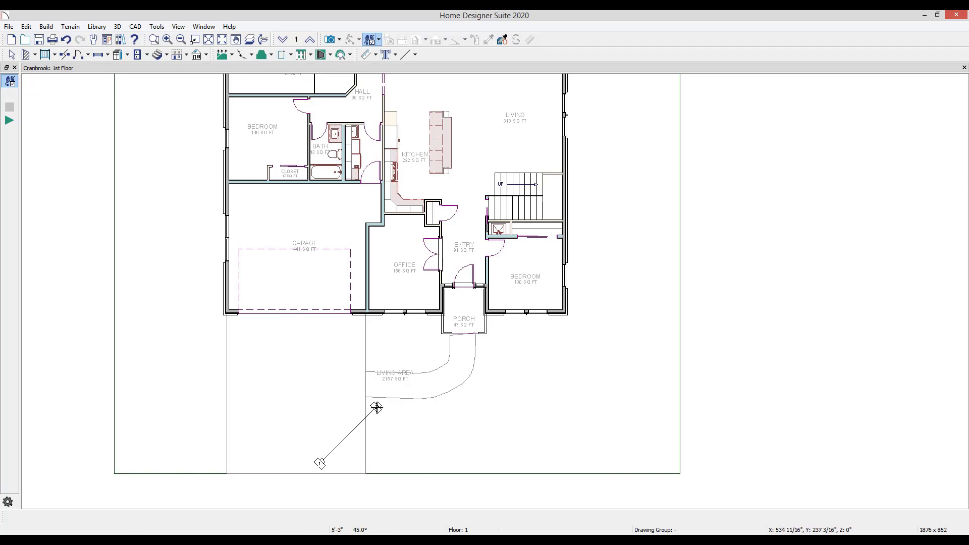
{"action": "left_click", "coordinate": [376, 408]}
{"action": "left_click", "coordinate": [410, 395]}
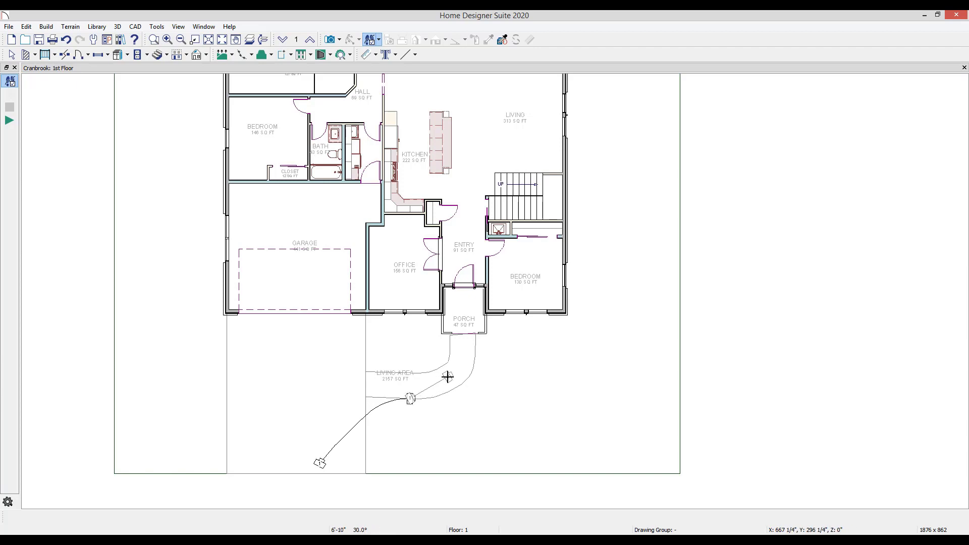
Continue the path through the porch and entry, end it at the stairs, and select it
{"action": "left_click", "coordinate": [462, 334]}
{"action": "left_click", "coordinate": [462, 282]}
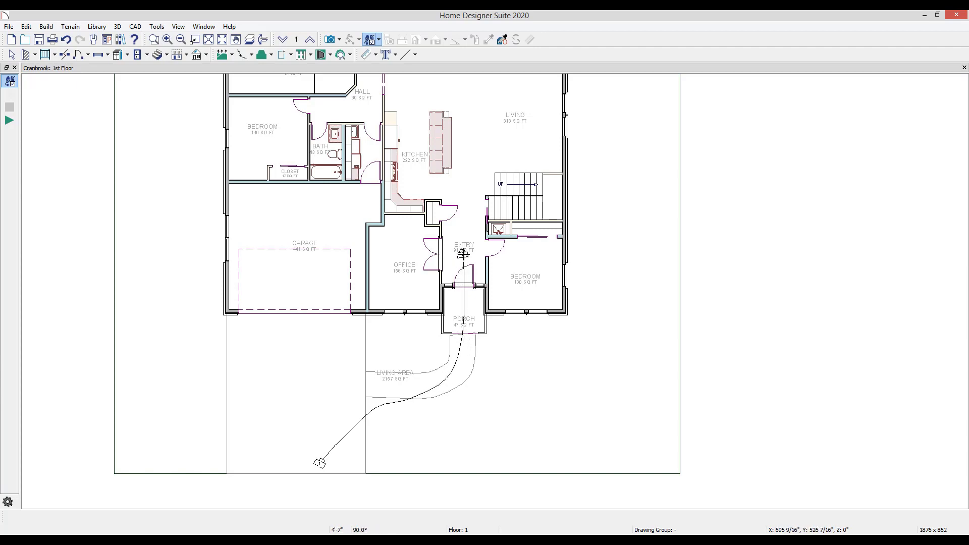
{"action": "left_click", "coordinate": [463, 213]}
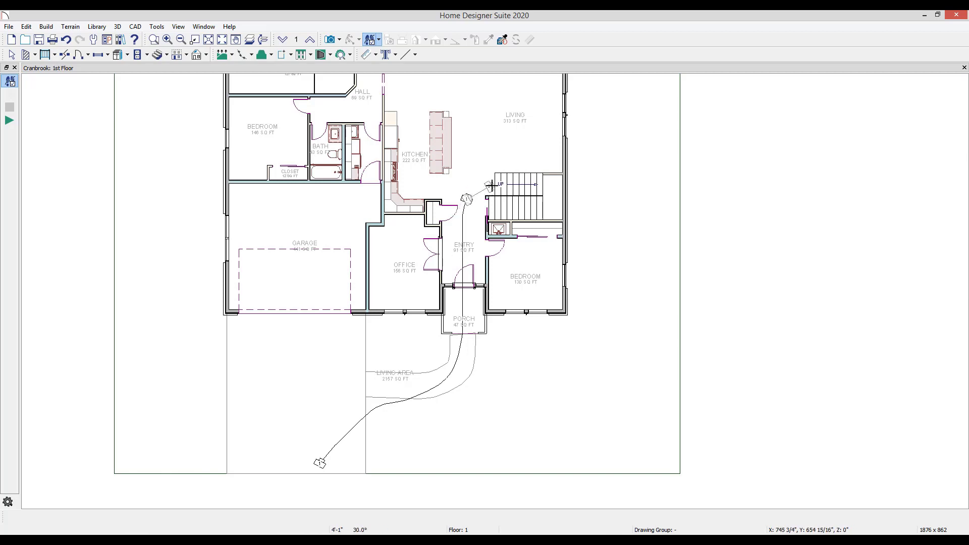
{"action": "left_click", "coordinate": [487, 206]}
{"action": "double_click", "coordinate": [495, 184]}
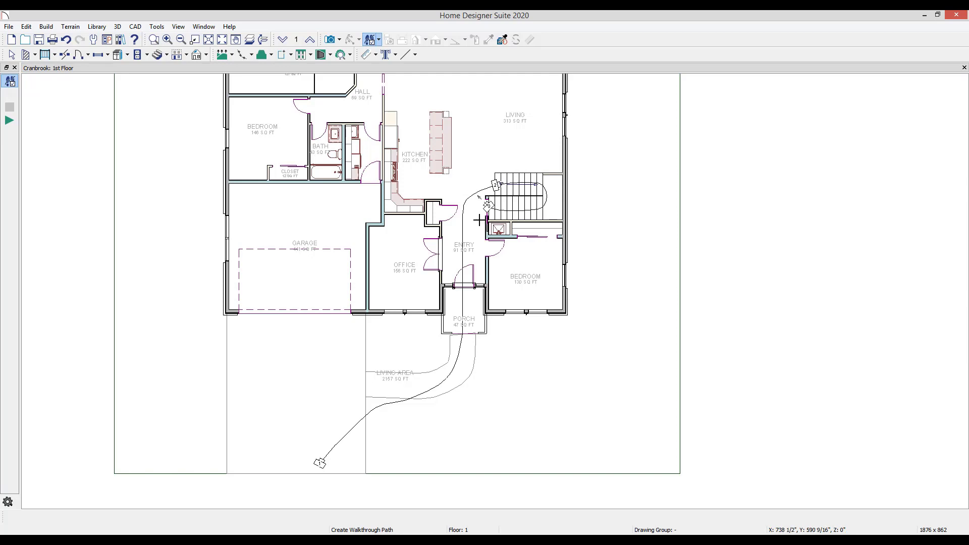
{"action": "left_click", "coordinate": [463, 217]}
Open the path's specification and inspect Frame 3: floor 2, 60" camera height
{"action": "double_click", "coordinate": [463, 217]}
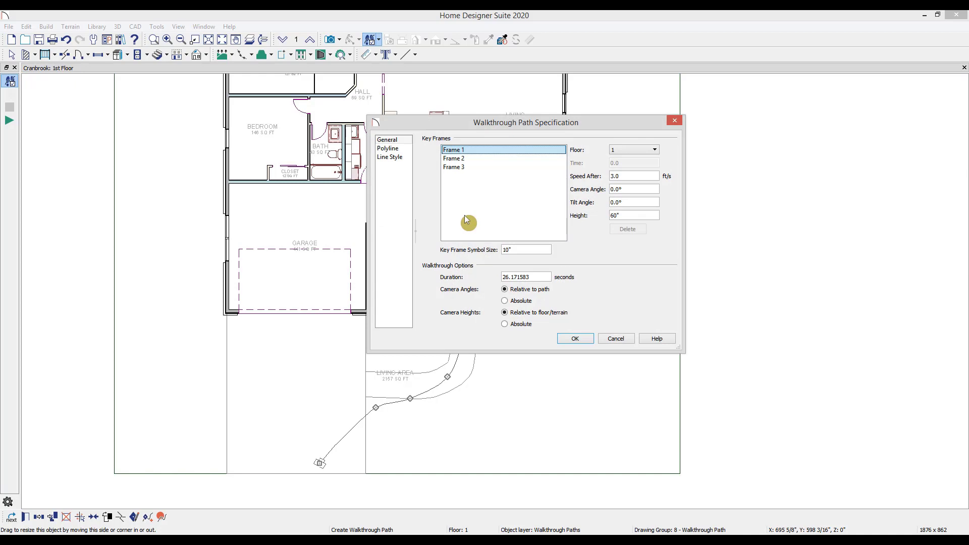
{"action": "left_click", "coordinate": [474, 167]}
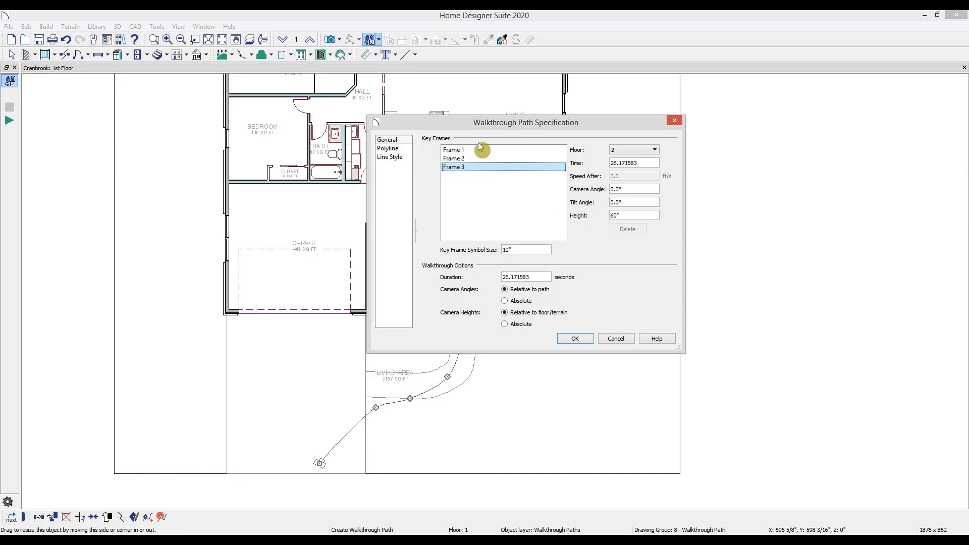
Add key frames at the walkway, porch door, entry, stairs and porch
{"action": "left_click", "coordinate": [586, 340]}
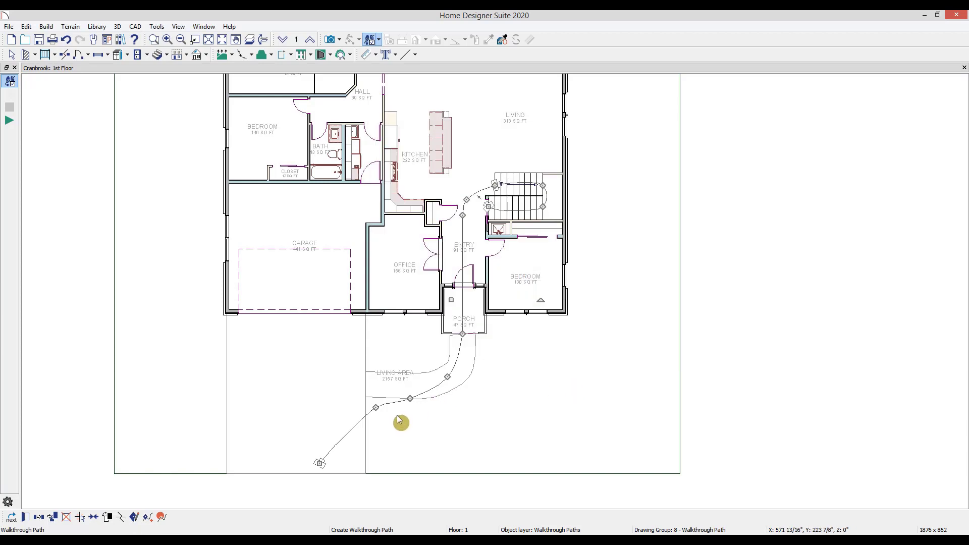
{"action": "left_click", "coordinate": [148, 516]}
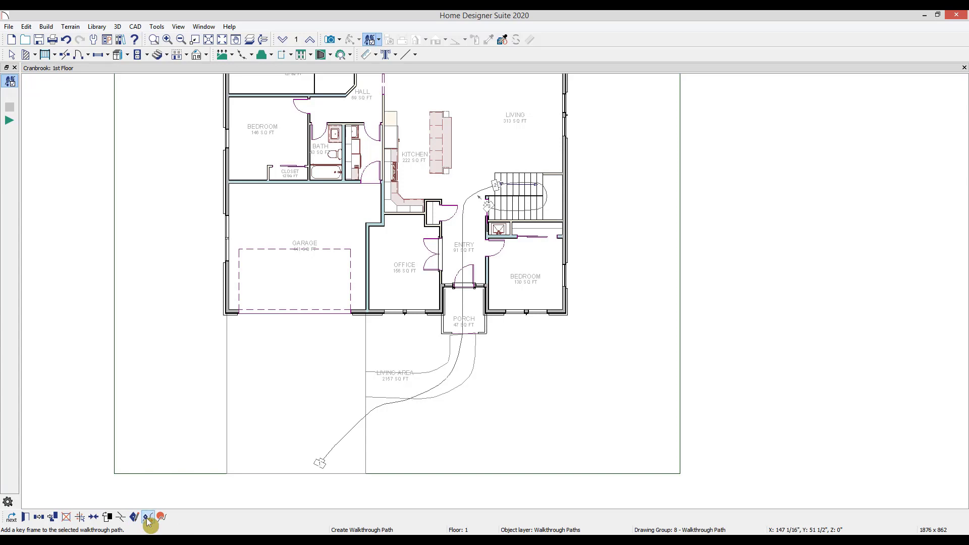
{"action": "left_click", "coordinate": [456, 362]}
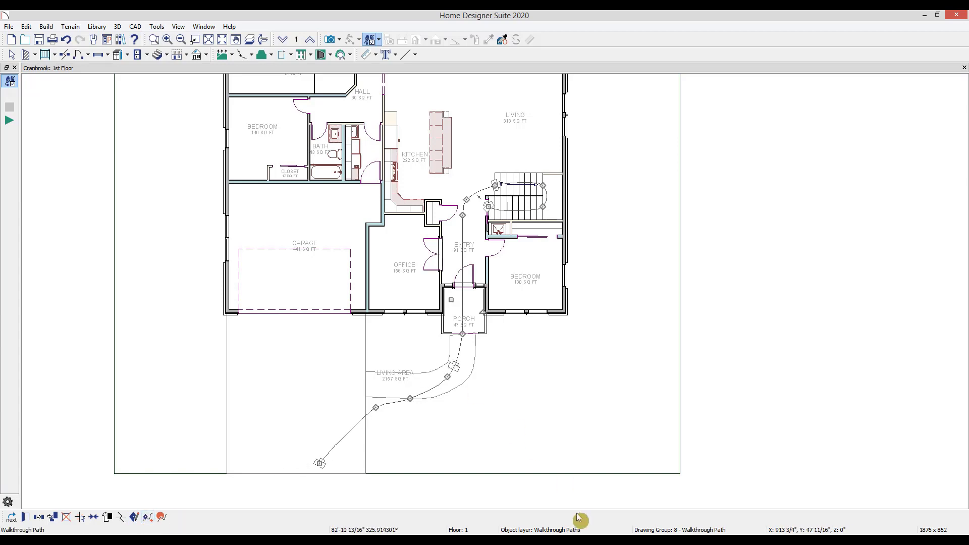
{"action": "left_click", "coordinate": [149, 516]}
{"action": "left_click", "coordinate": [462, 309]}
{"action": "left_click", "coordinate": [148, 517]}
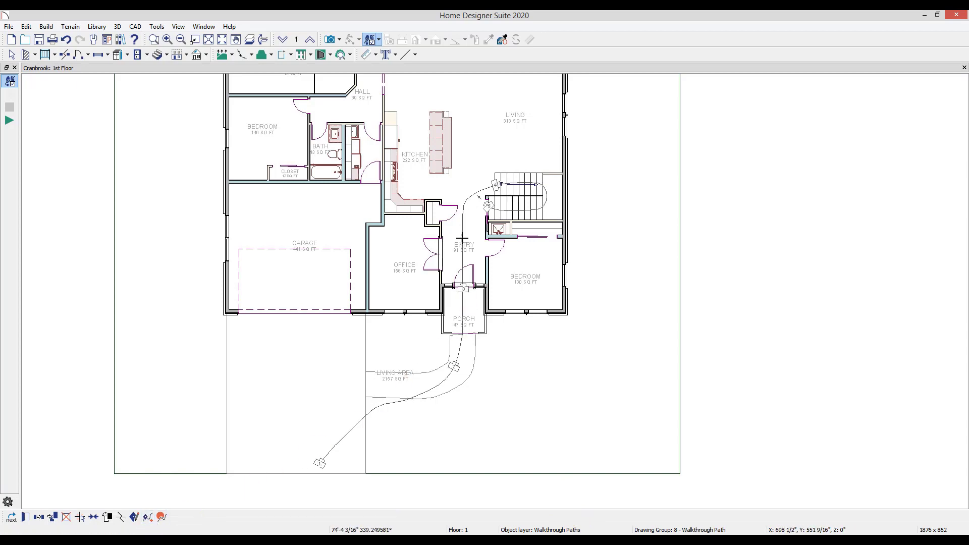
{"action": "left_click", "coordinate": [462, 241]}
{"action": "left_click", "coordinate": [148, 517]}
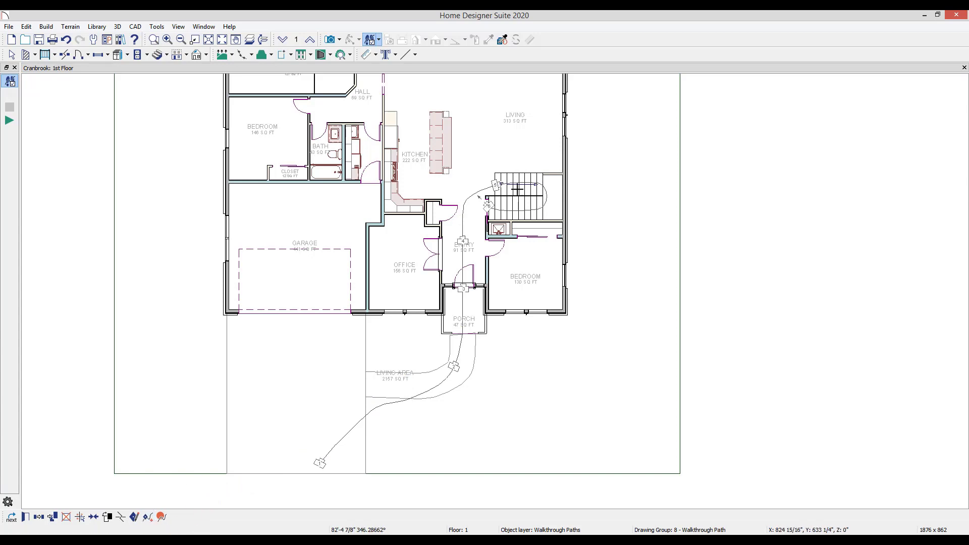
{"action": "left_click", "coordinate": [467, 199]}
{"action": "left_click", "coordinate": [148, 516]}
{"action": "left_click", "coordinate": [470, 422]}
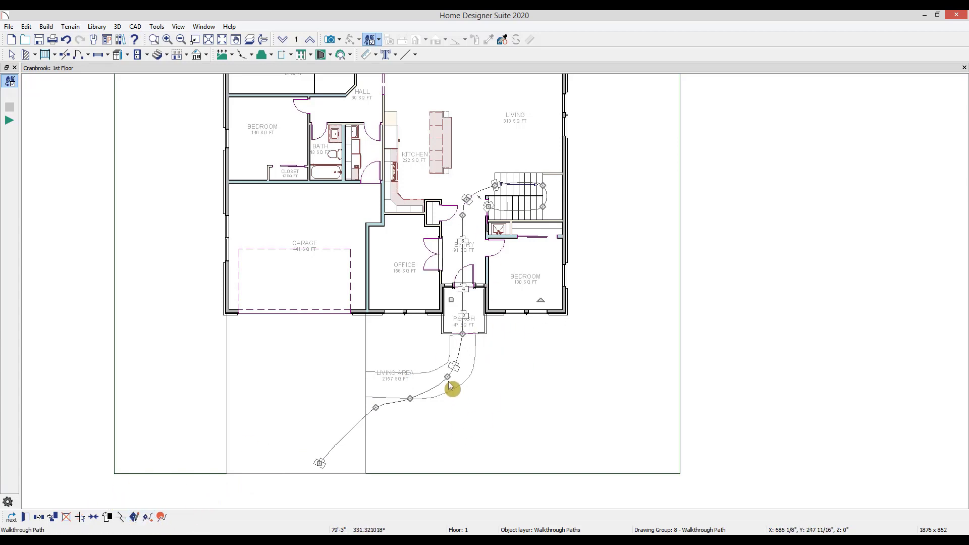
Delete Frame 3 from the path's key frames, leaving Frames 1–7
{"action": "left_click", "coordinate": [36, 513]}
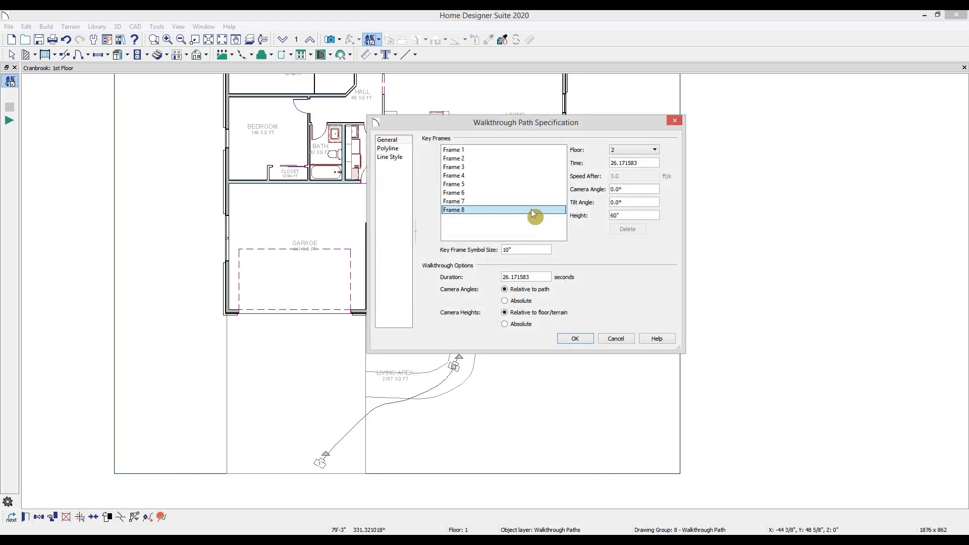
{"action": "left_click", "coordinate": [530, 168]}
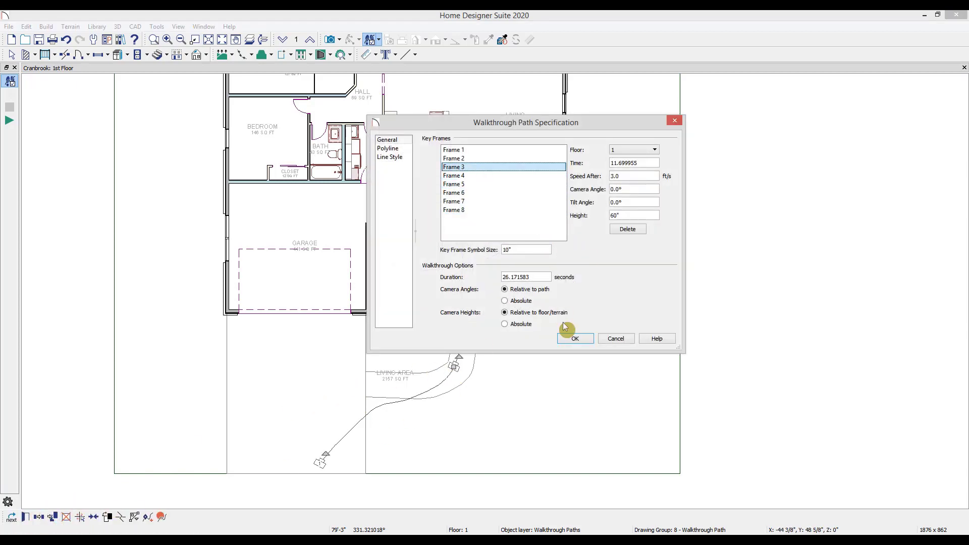
{"action": "left_click", "coordinate": [627, 230]}
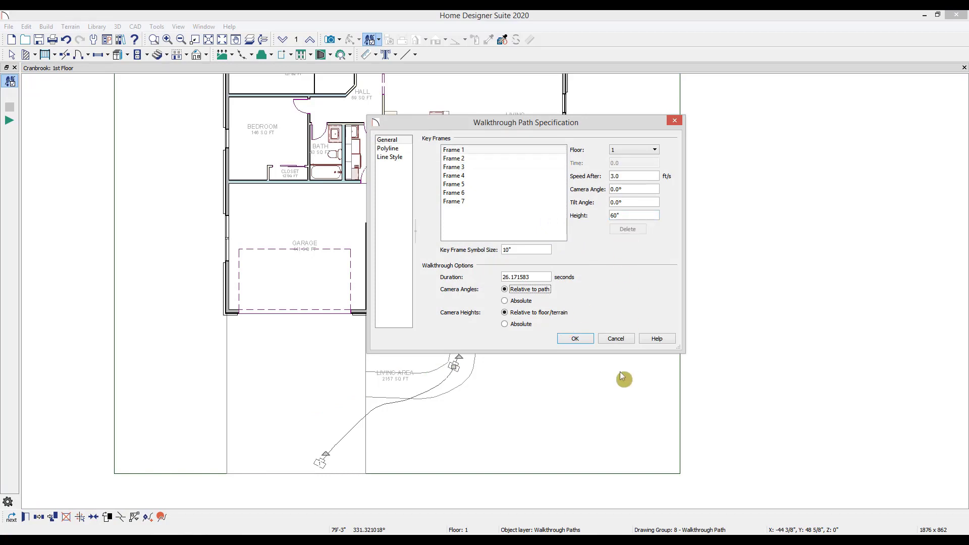
{"action": "left_click", "coordinate": [576, 338]}
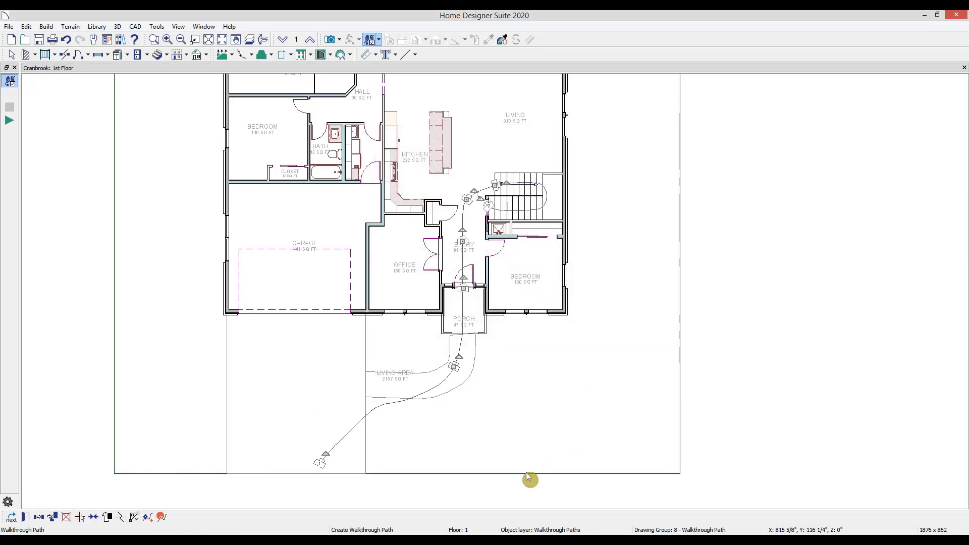
Reopen the path specification and keep Frame 1 on floor 1
{"action": "left_click", "coordinate": [528, 467]}
{"action": "left_click", "coordinate": [52, 516]}
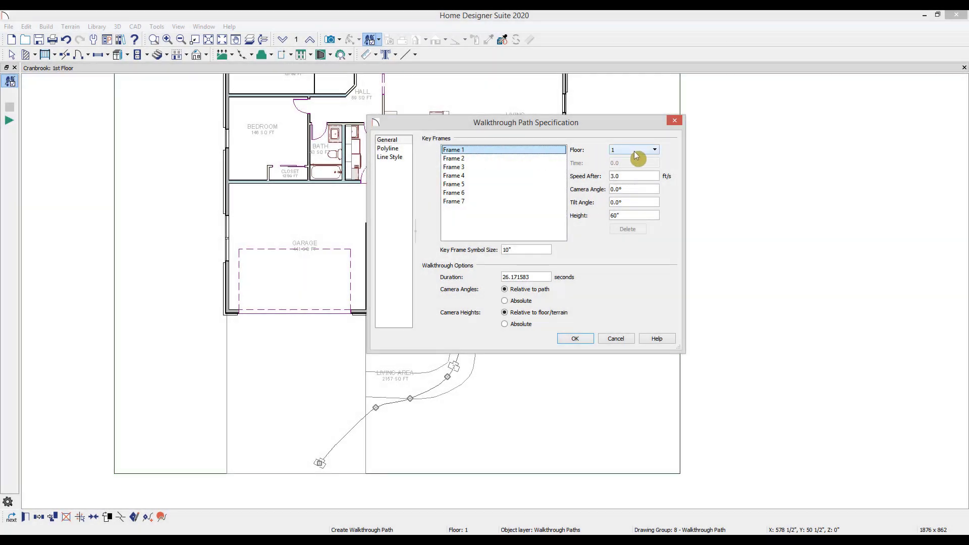
{"action": "left_click", "coordinate": [634, 152]}
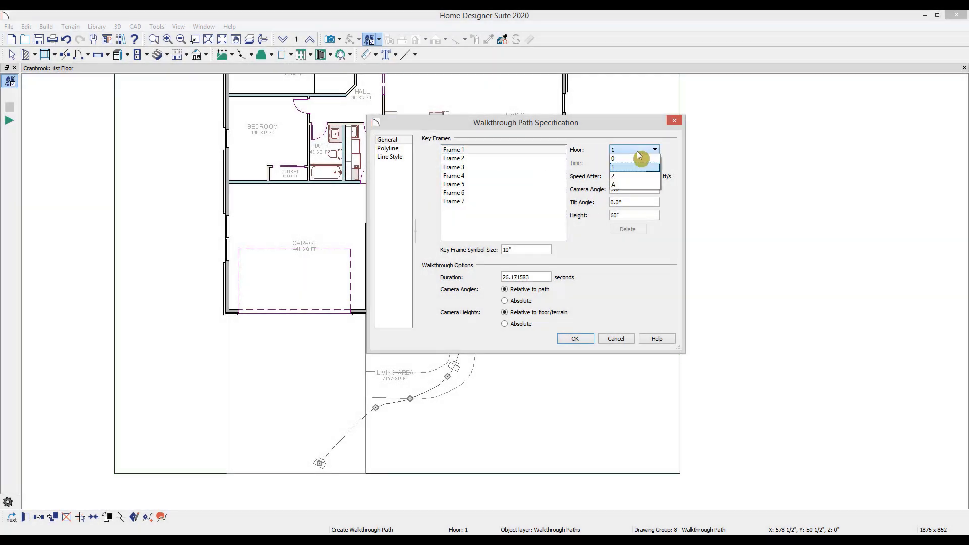
{"action": "left_click", "coordinate": [637, 150]}
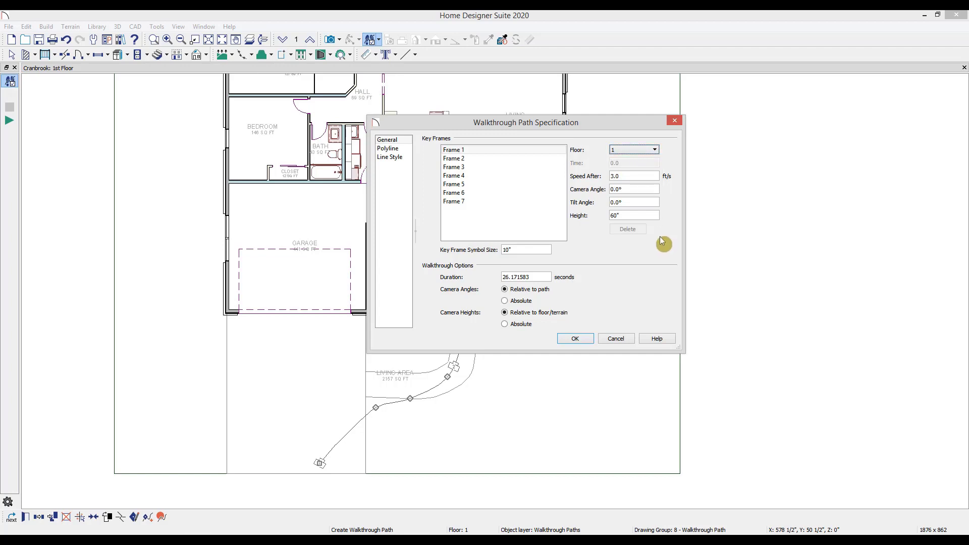
{"action": "left_click", "coordinate": [636, 175]}
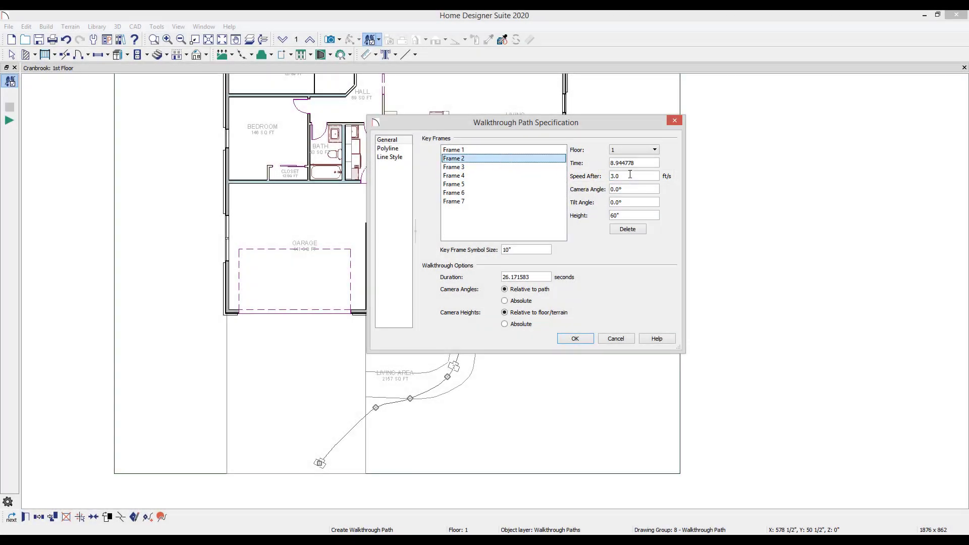
Set Speed After to 1 ft/s for Frames 4 and 5, giving a 60.625193-second walkthrough
{"action": "left_click", "coordinate": [503, 175]}
{"action": "left_click", "coordinate": [621, 176]}
{"action": "left_click", "coordinate": [468, 174]}
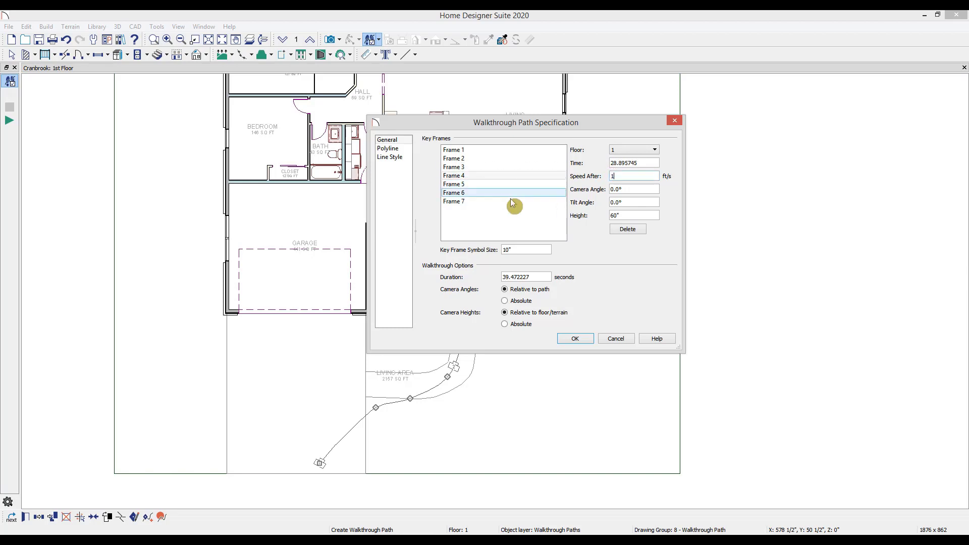
{"action": "left_click", "coordinate": [477, 184]}
{"action": "double_click", "coordinate": [618, 175]}
{"action": "type", "text": "1"}
{"action": "left_click", "coordinate": [488, 194]}
{"action": "left_click", "coordinate": [468, 198]}
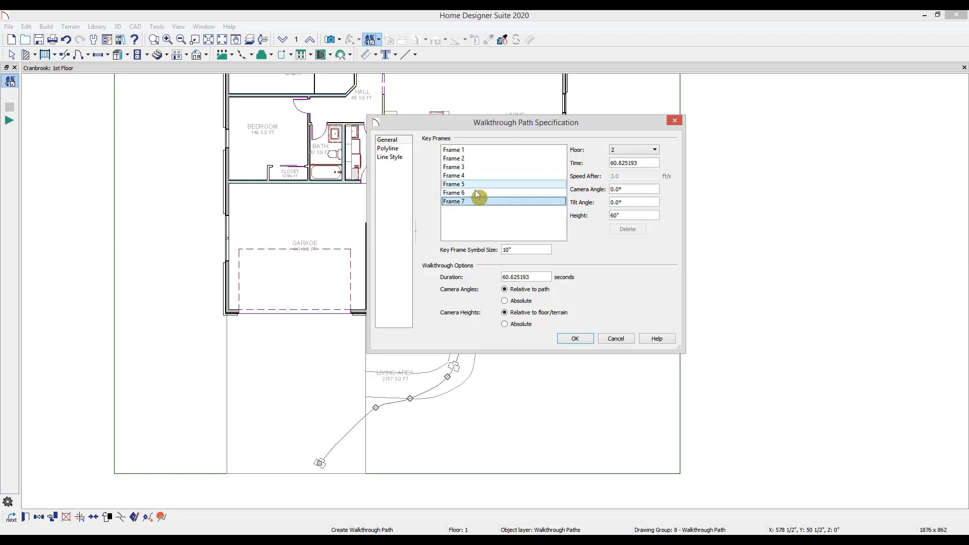
{"action": "left_click", "coordinate": [513, 159]}
{"action": "left_click", "coordinate": [511, 149]}
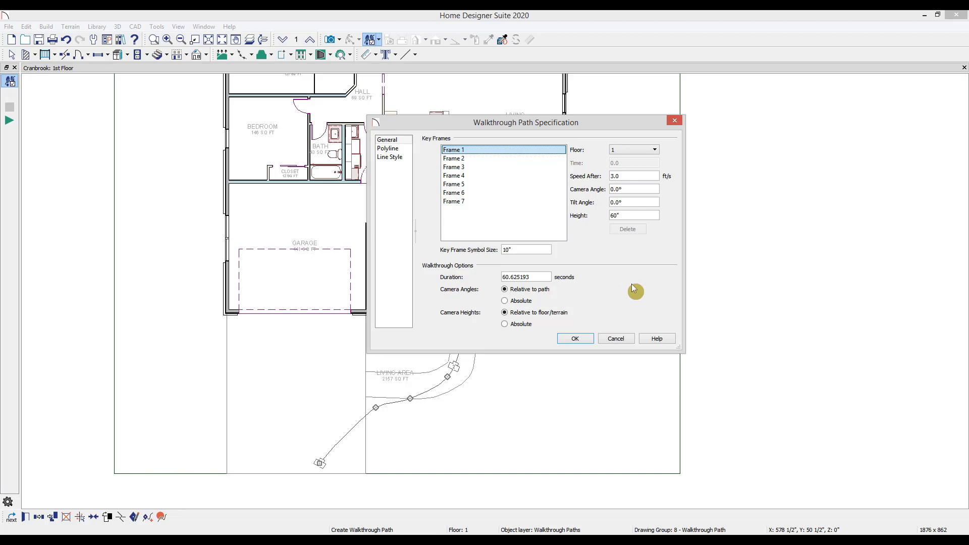
Rotate the stairs key frame camera to about 88.94° so it faces the staircase
{"action": "left_click", "coordinate": [611, 186]}
{"action": "left_click", "coordinate": [576, 339]}
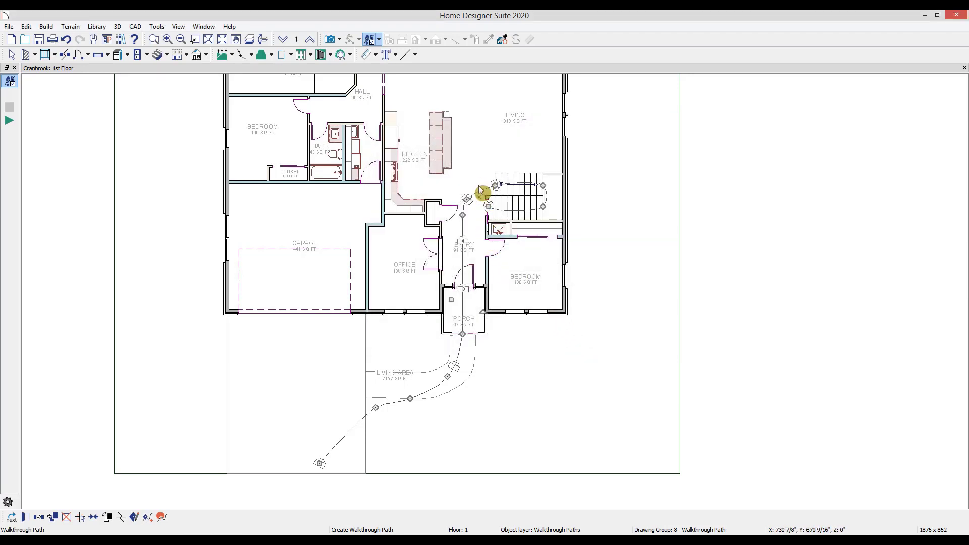
{"action": "left_click", "coordinate": [473, 205]}
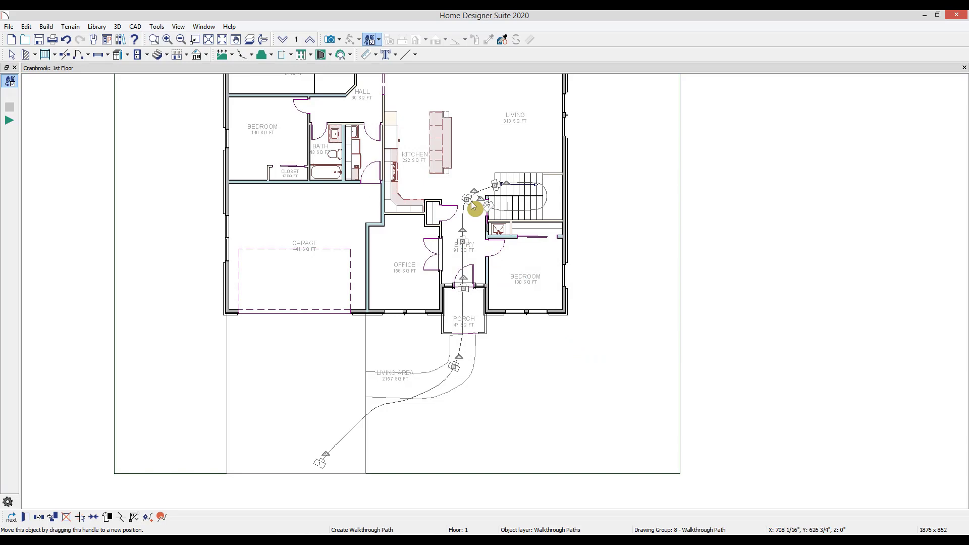
{"action": "left_click_drag", "start_coordinate": [473, 192], "coordinate": [443, 243]}
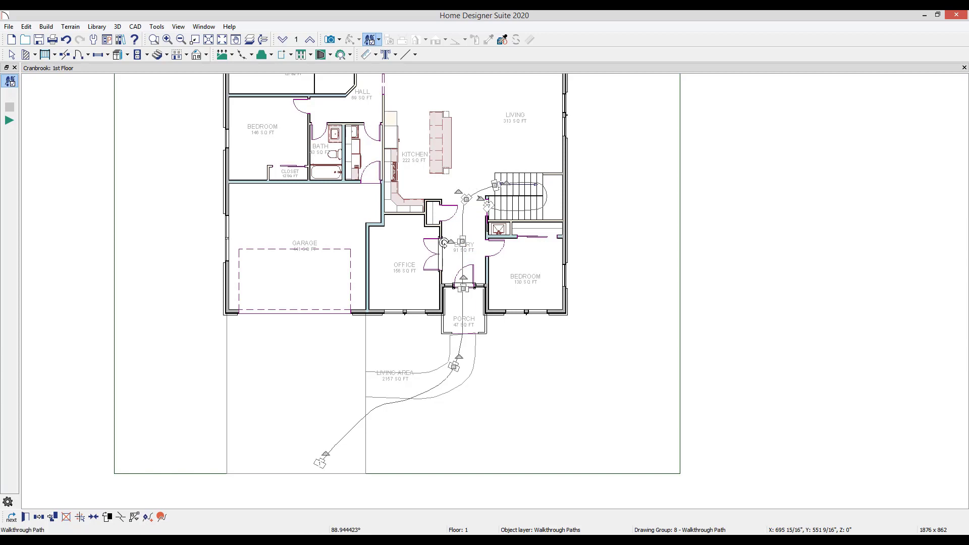
Set Frame 4's camera angle to exactly 90.0° in the path specification
{"action": "left_click", "coordinate": [24, 516]}
{"action": "left_click", "coordinate": [463, 177]}
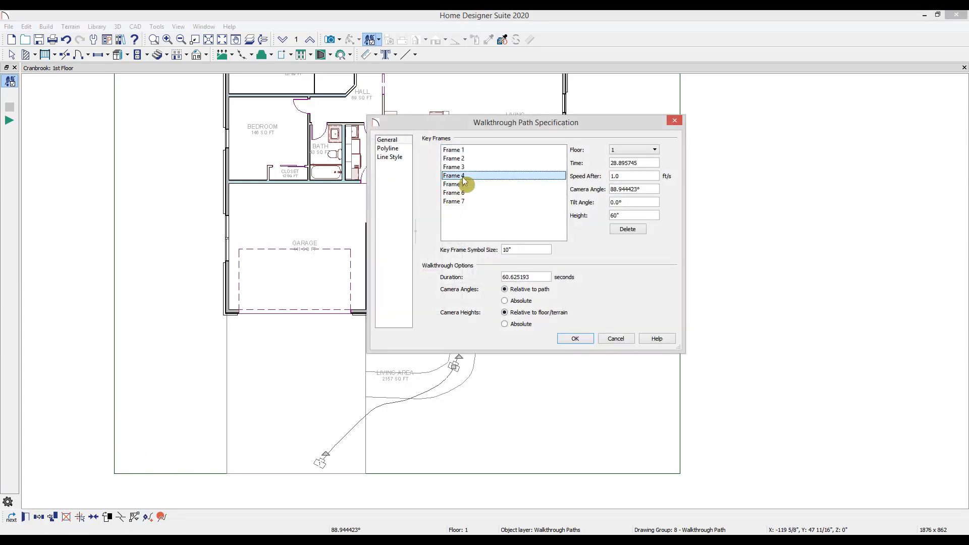
{"action": "left_click", "coordinate": [652, 188]}
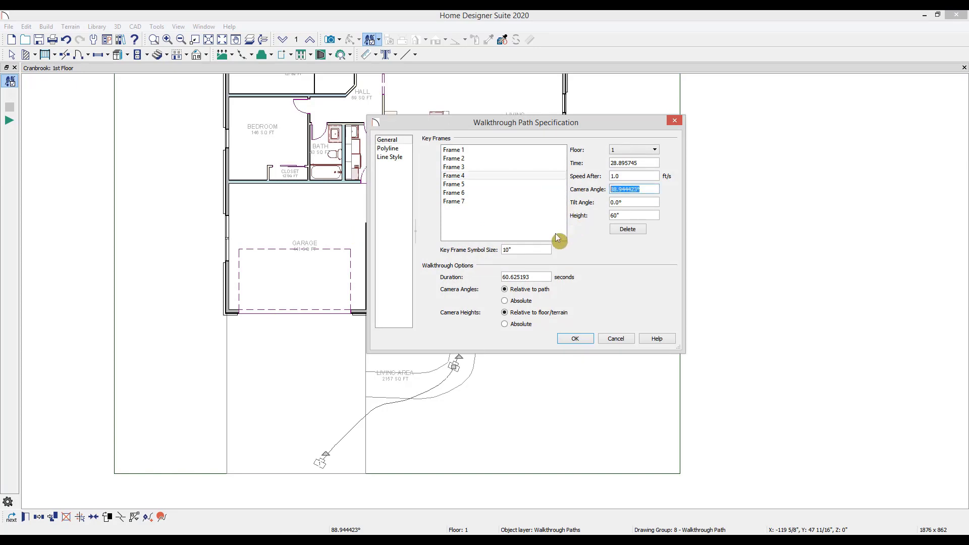
{"action": "type", "text": "90"}
{"action": "key", "text": "Tab"}
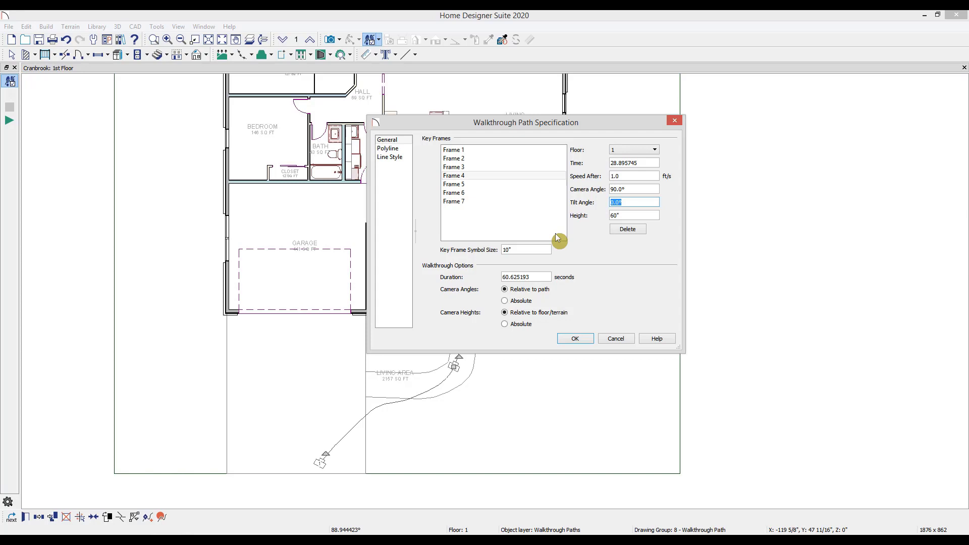
Give Frame 1 a -7.5° tilt angle and a 200" camera height
{"action": "left_click", "coordinate": [471, 149]}
{"action": "type", "text": "-"}
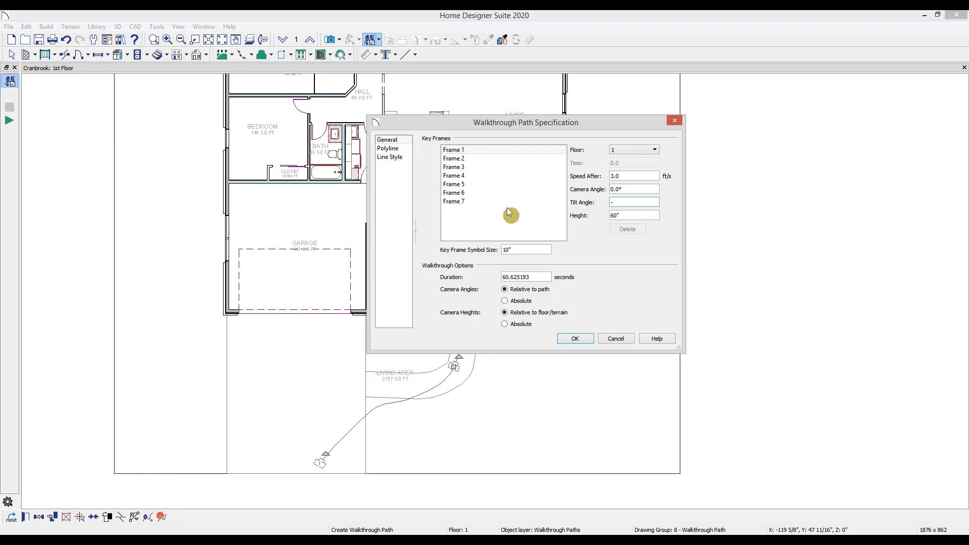
{"action": "type", "text": "7.5"}
{"action": "key", "text": "Tab"}
{"action": "type", "text": "200"}
{"action": "key", "text": "Tab"}
Set walkthrough recording to 30 frames per second, giving 1,818 total frames
{"action": "left_click", "coordinate": [575, 340]}
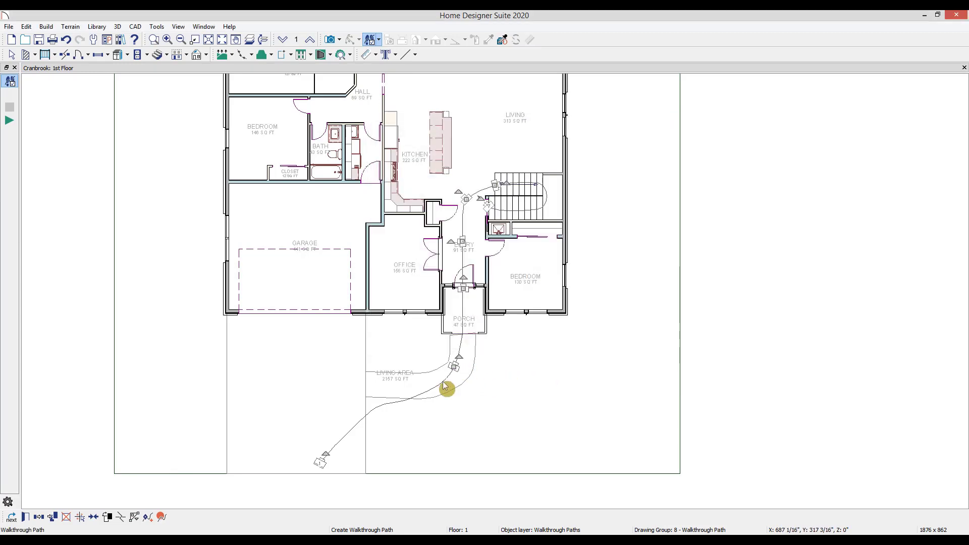
{"action": "left_click", "coordinate": [161, 517]}
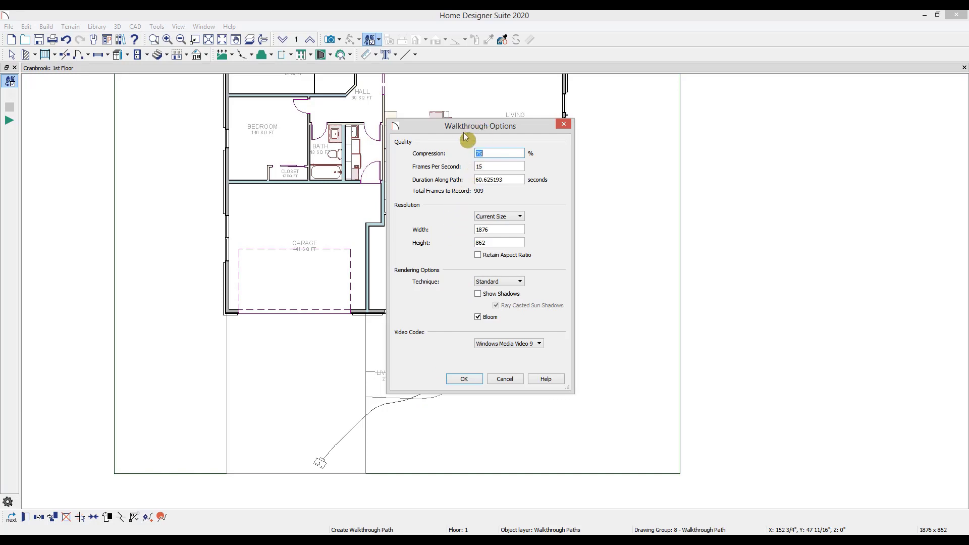
{"action": "key", "text": "Tab"}
{"action": "type", "text": "30"}
{"action": "key", "text": "Tab"}
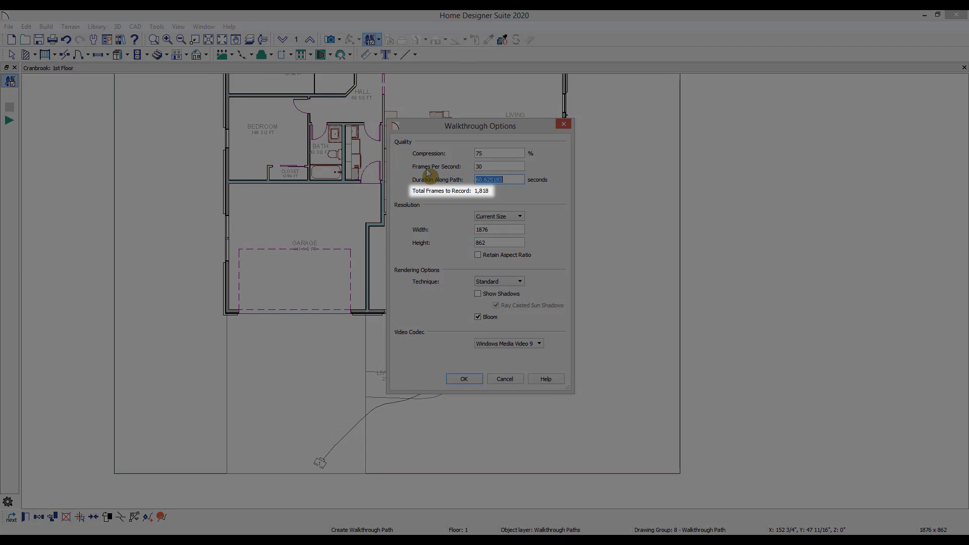
Keep the Standard rendering technique and enable Show Shadows for the walkthrough video
{"action": "key", "text": "Tab"}
{"action": "key", "text": "Tab"}
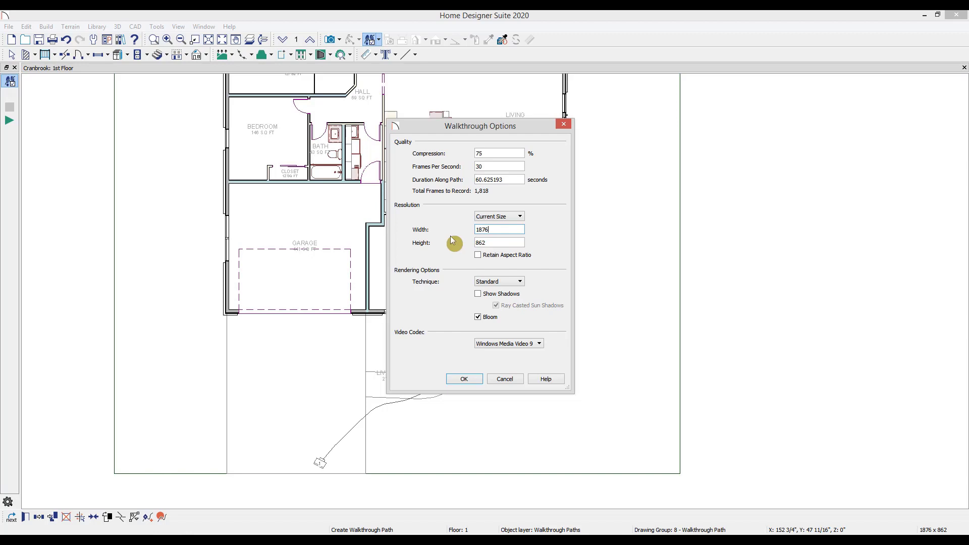
{"action": "left_click", "coordinate": [514, 283]}
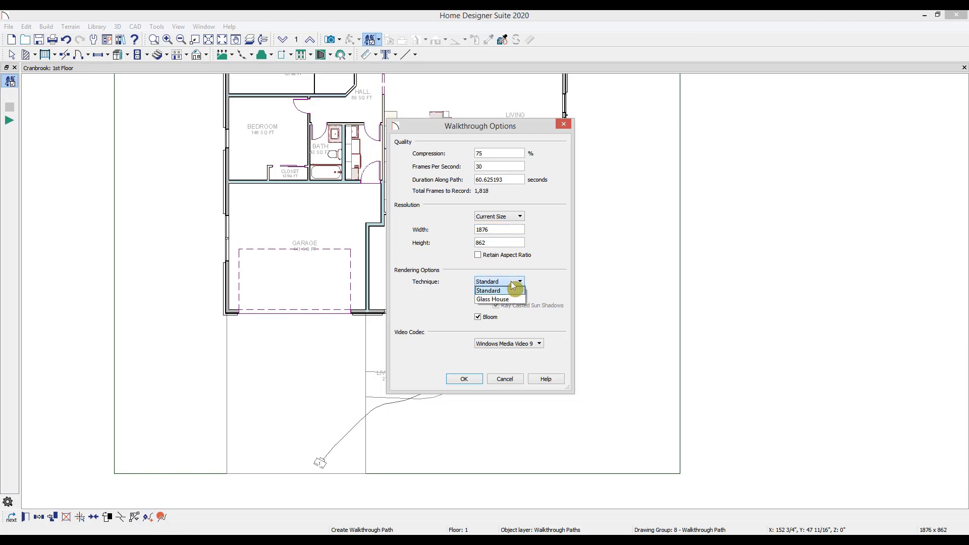
{"action": "left_click", "coordinate": [541, 284]}
{"action": "left_click", "coordinate": [486, 298]}
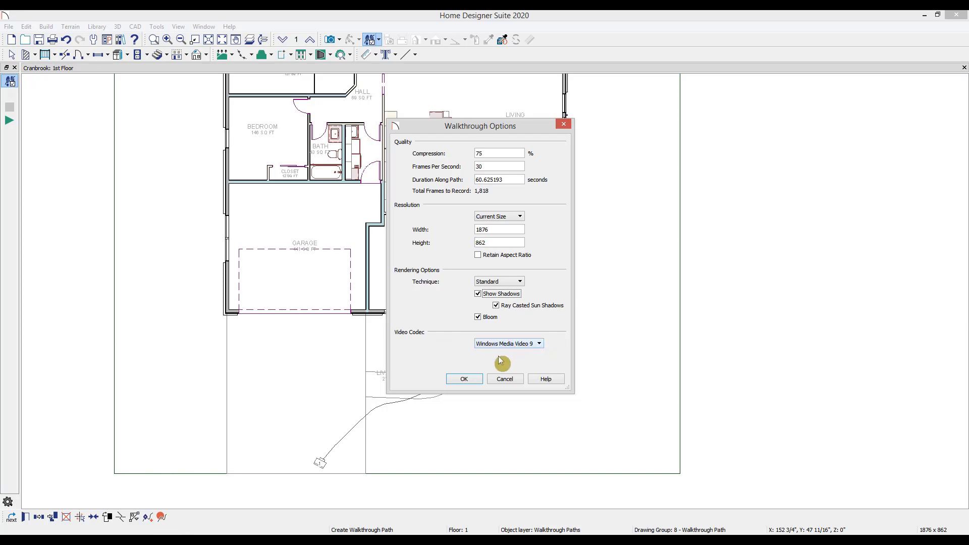
Accept the recording options and save the video as 'Walkthrough Video' to the Desktop
{"action": "left_click", "coordinate": [463, 379]}
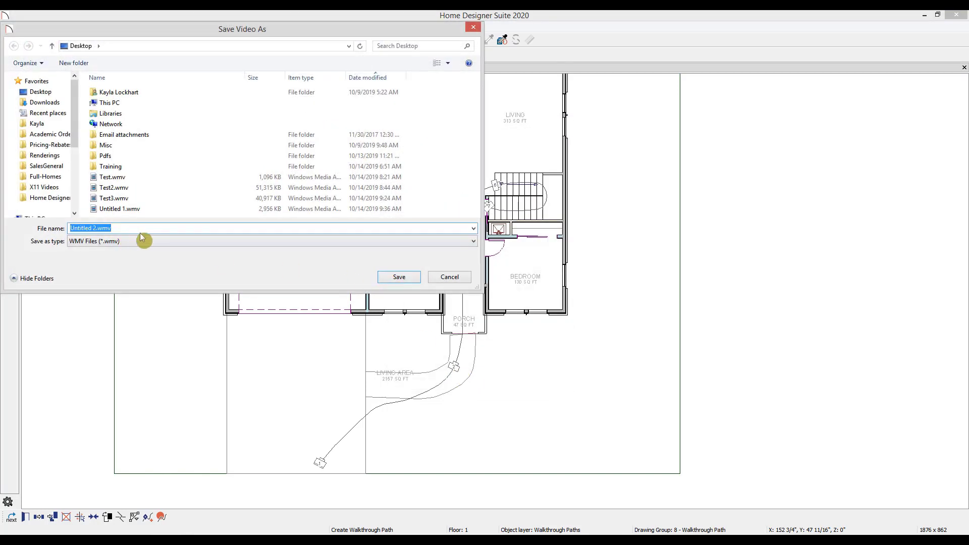
{"action": "type", "text": "Walkthrough Video"}
{"action": "left_click", "coordinate": [400, 277]}
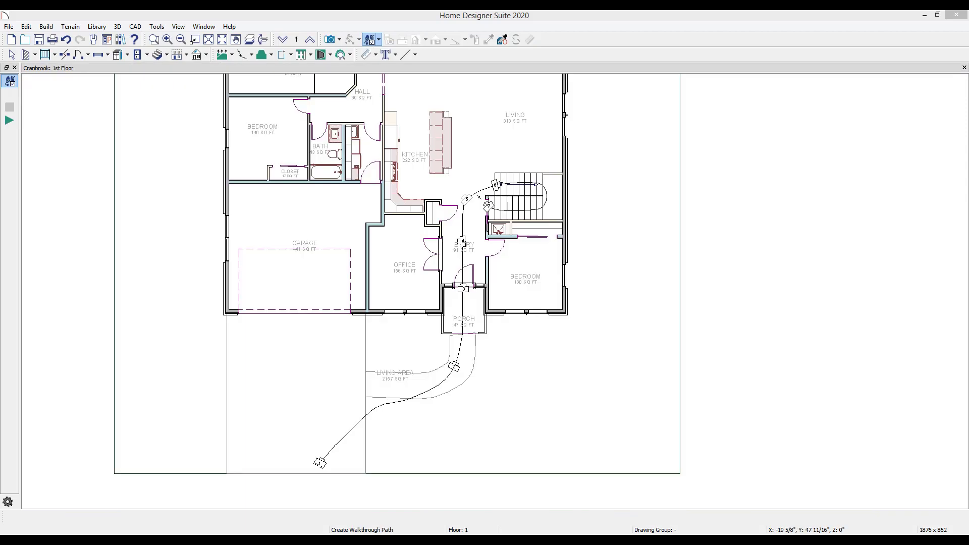
Play Walkthrough Video.wmv from the Desktop folder in File Explorer
{"action": "key", "text": "alt+Tab"}
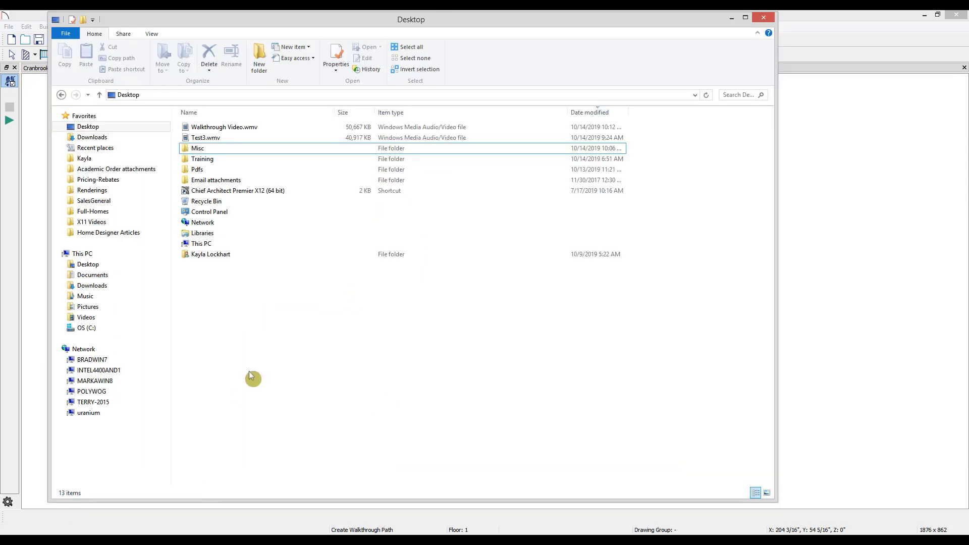
{"action": "left_click", "coordinate": [279, 127]}
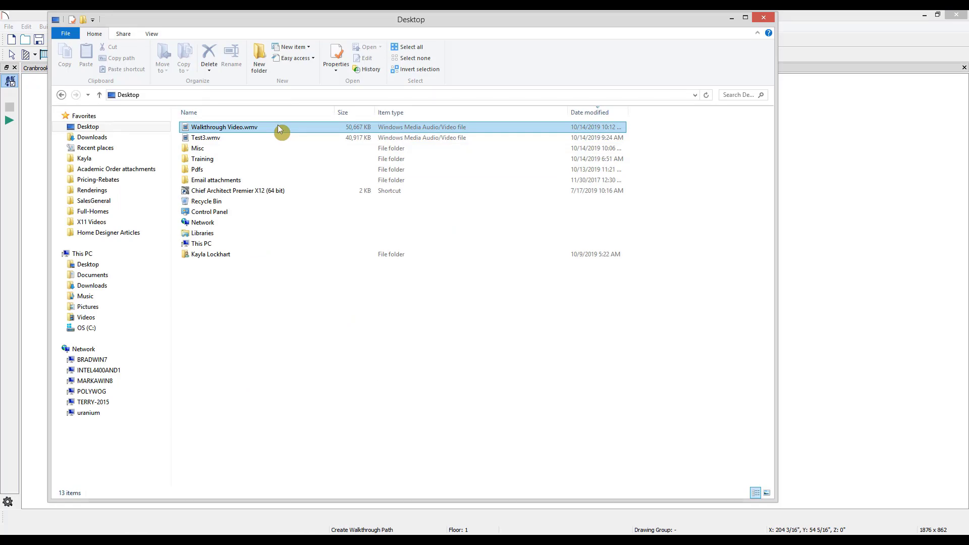
{"action": "double_click", "coordinate": [278, 126]}
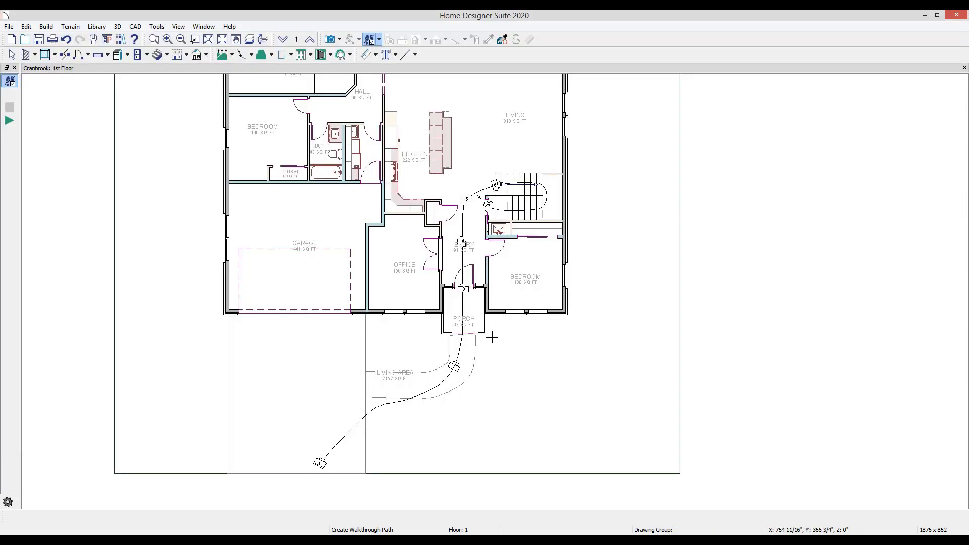
Zoom to the entry and nudge the walkthrough path handle through the porch doorway
{"action": "scroll", "coordinate": [444, 237], "scroll_direction": "up", "scroll_amount": 3}
{"action": "left_click", "coordinate": [497, 411]}
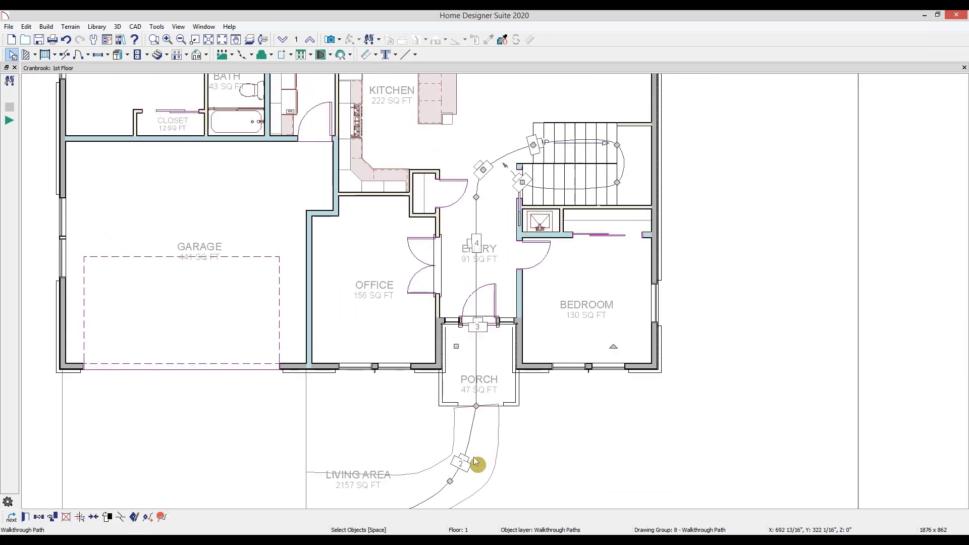
{"action": "left_click", "coordinate": [493, 326]}
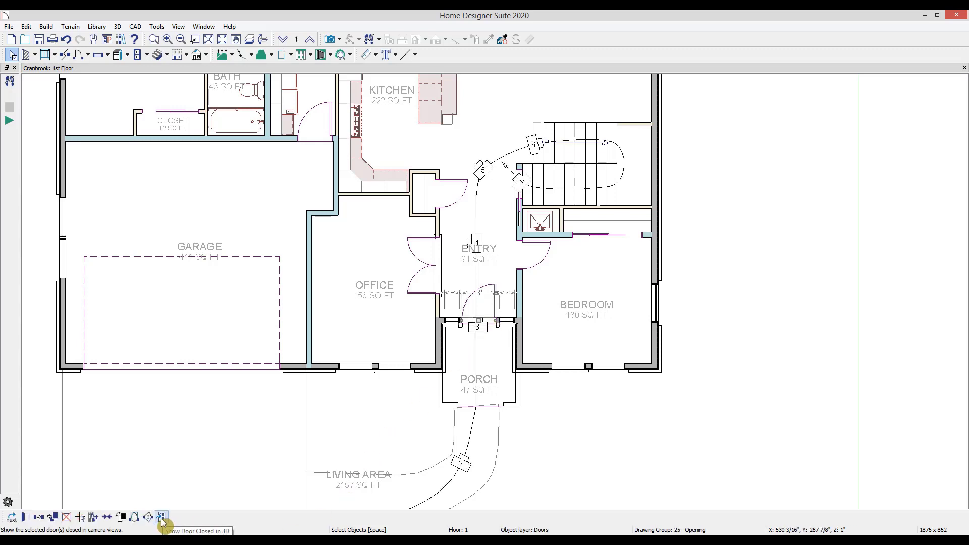
{"action": "left_click", "coordinate": [471, 438]}
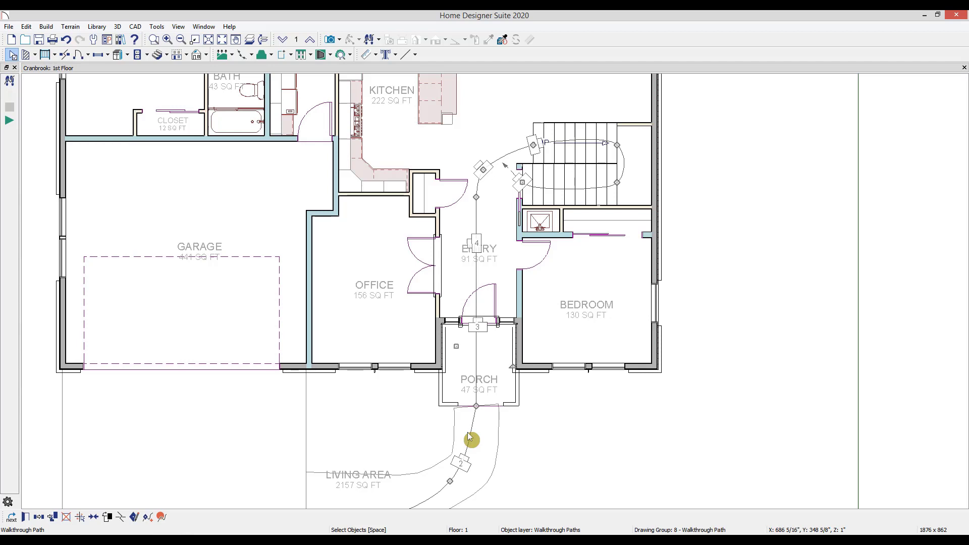
{"action": "left_click_drag", "start_coordinate": [478, 414], "coordinate": [476, 406]}
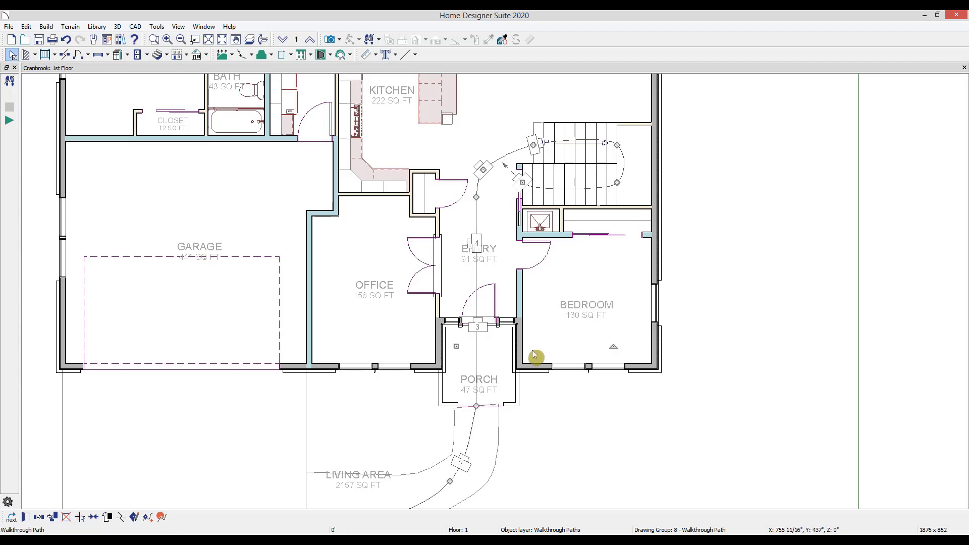